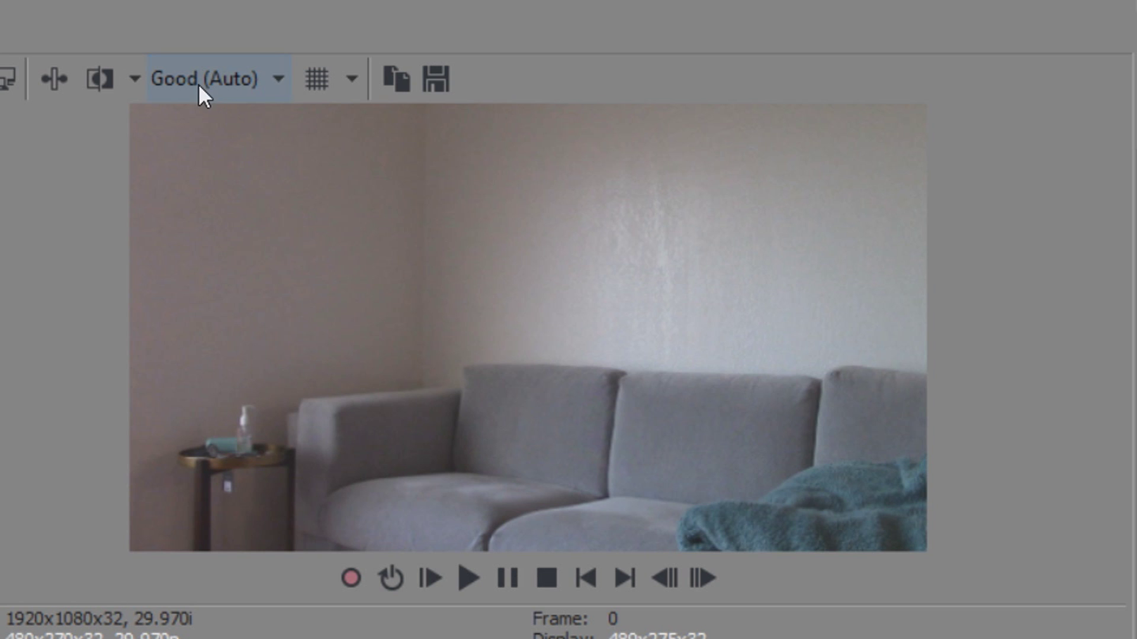
Set the preview quality to Best (Full) and save a snapshot of the empty room as Image1.jpg
click(198, 83)
mouse_move(237, 233)
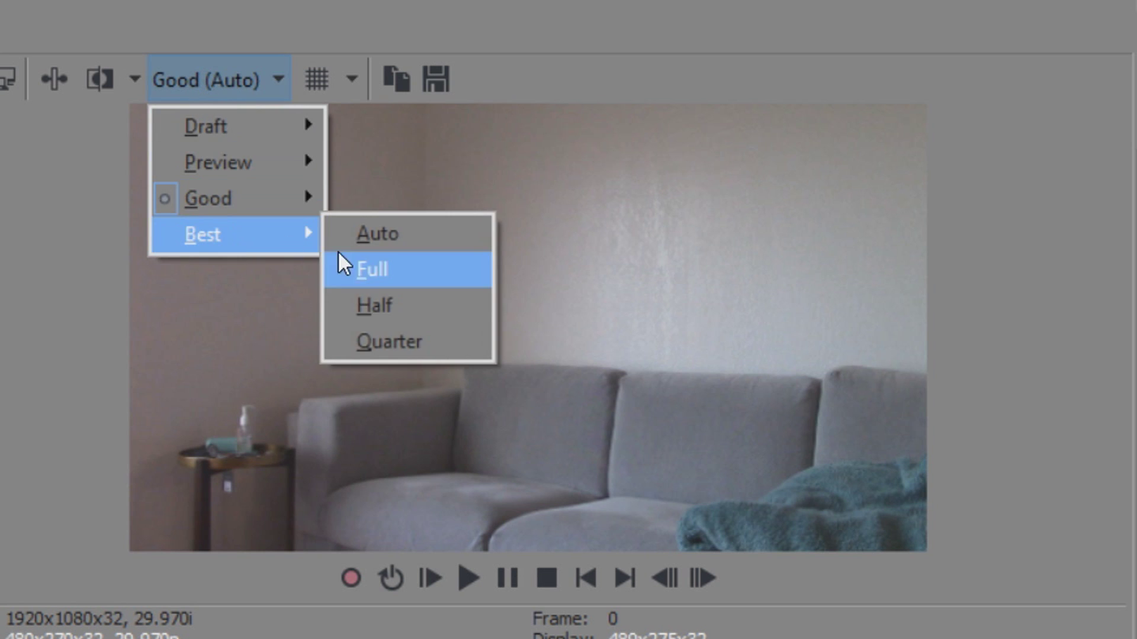
click(349, 264)
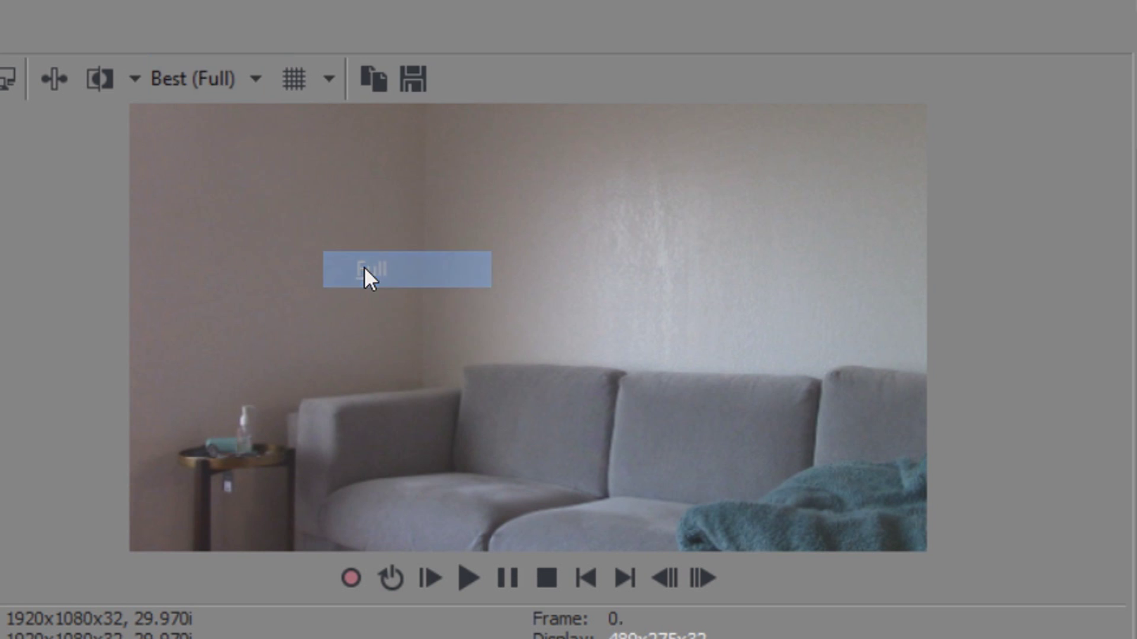
click(412, 88)
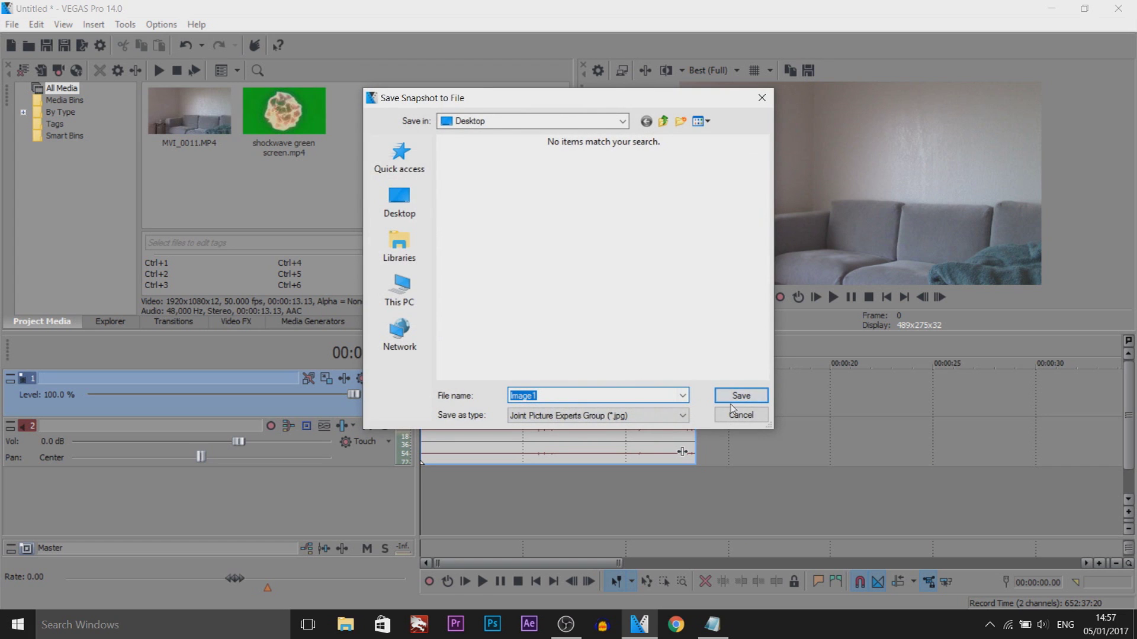
click(738, 396)
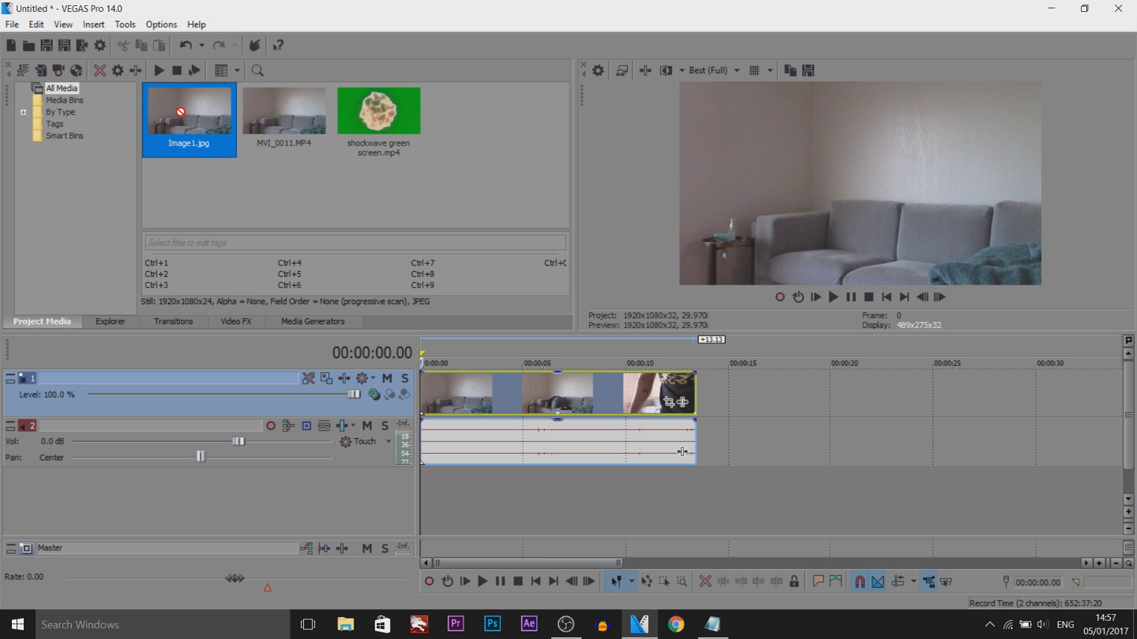
Place Image1.jpg on a new track, stretch it to the clip's length, and trim the jump clip's start
drag(397, 427, 423, 490)
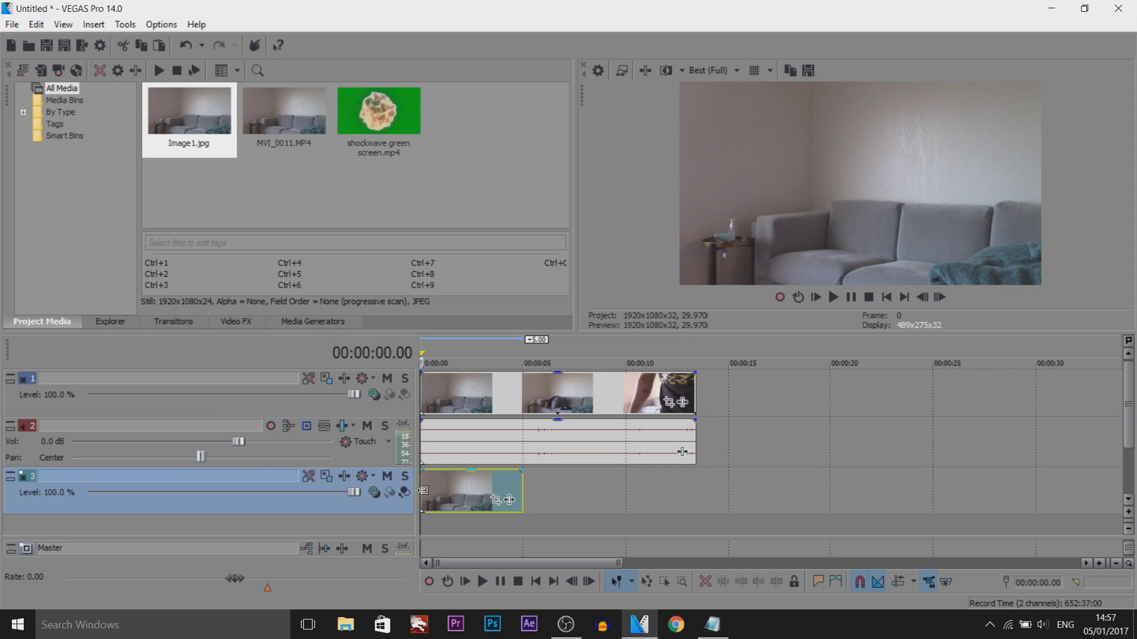
drag(523, 491, 694, 489)
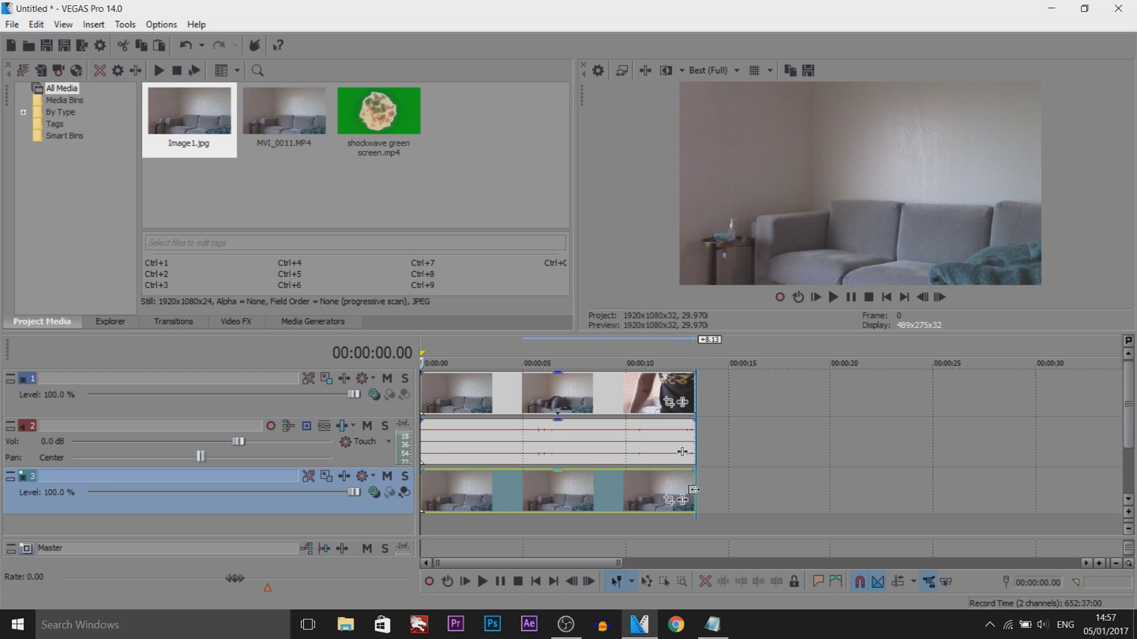
mouse_move(424, 403)
mouse_down()
mouse_move(515, 397)
mouse_move(427, 394)
mouse_up()
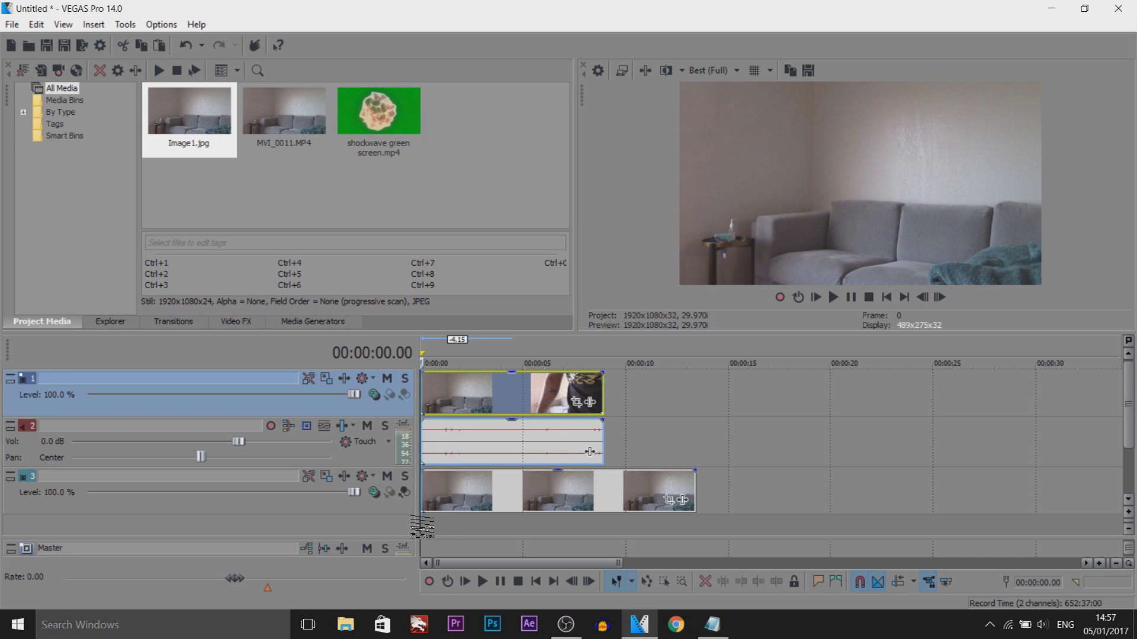
Play the jump clip, find the frame at 00:00:01.20 before the jump, and cut the clip there
key(space)
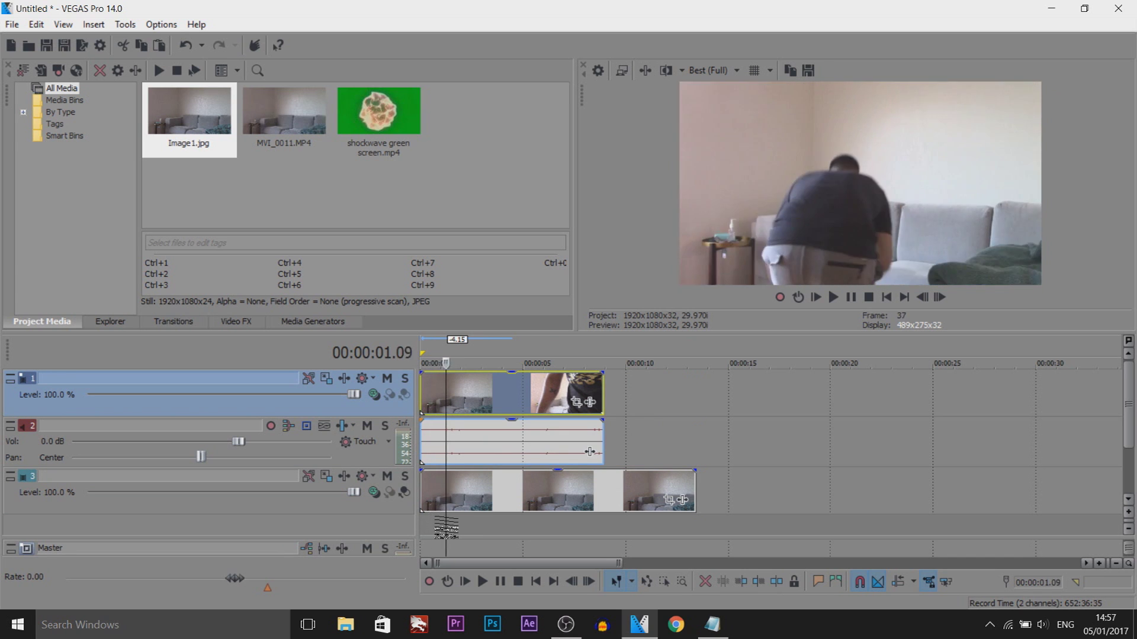
drag(477, 530, 452, 524)
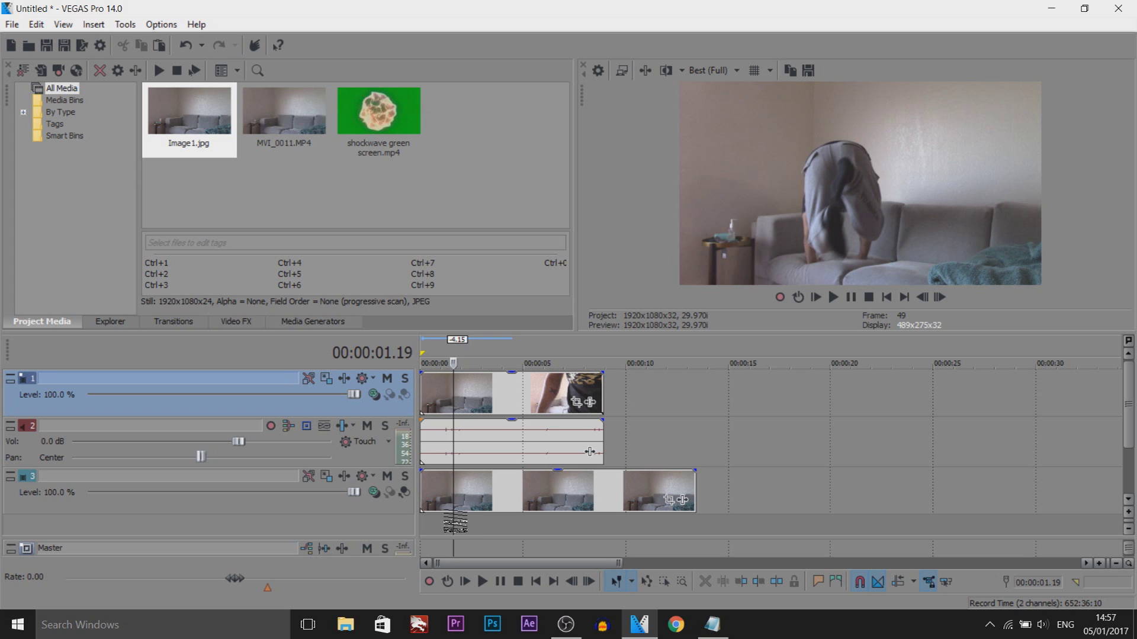
mouse_move(454, 524)
mouse_down()
mouse_move(441, 524)
mouse_move(454, 524)
mouse_up()
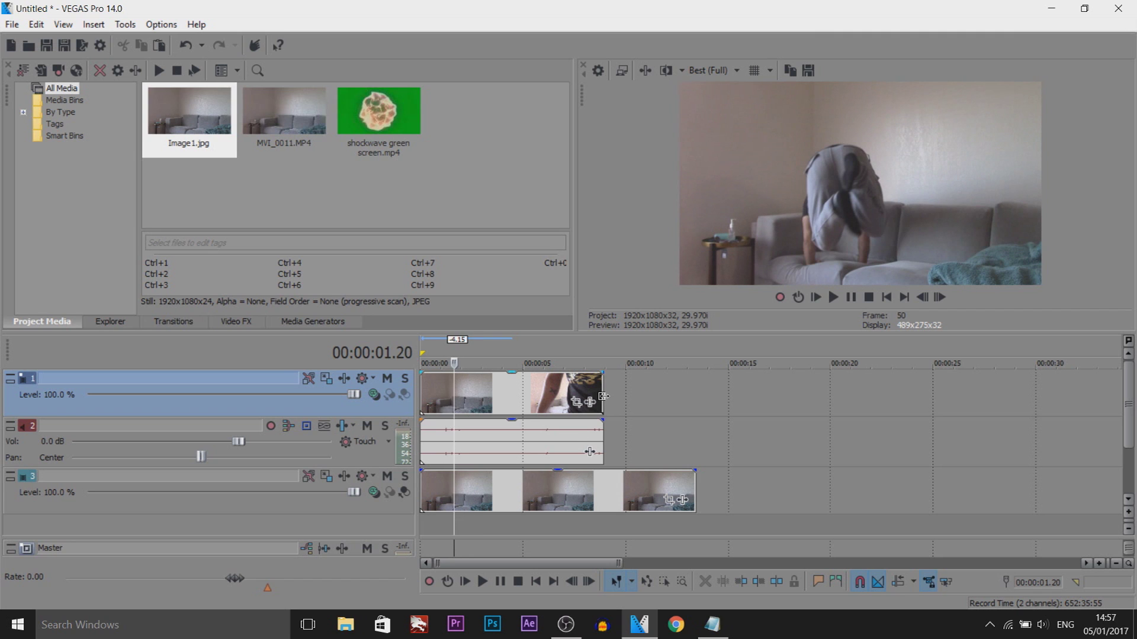
drag(604, 395, 454, 395)
Add shockwave green screen.mp4 to the top track starting at the cut point
scroll(556, 397, up, 3)
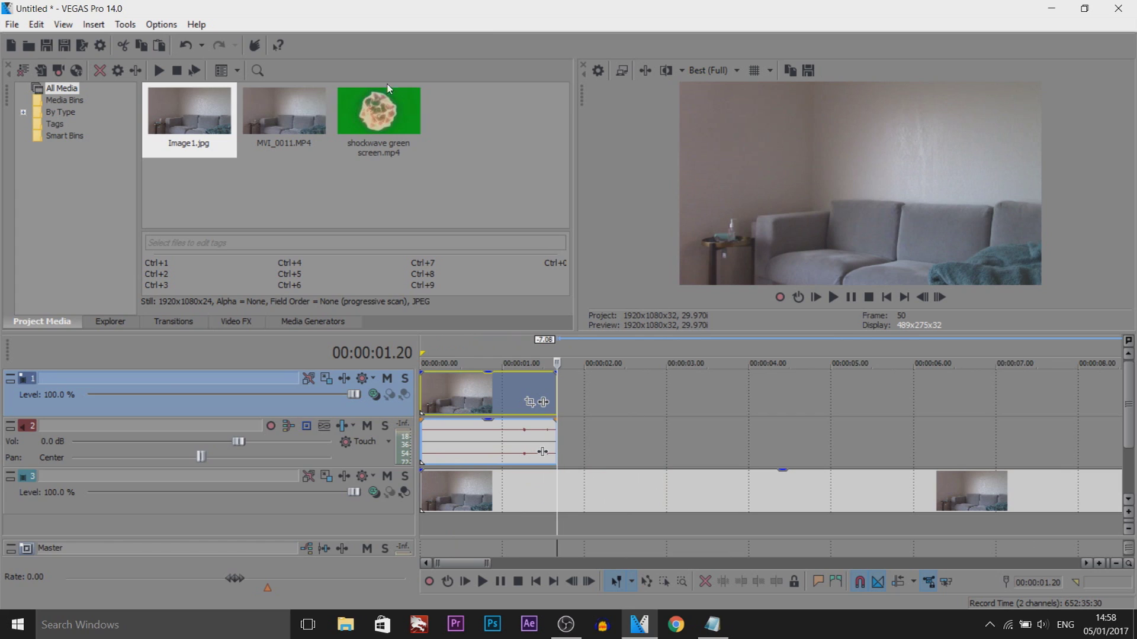
drag(387, 85, 405, 138)
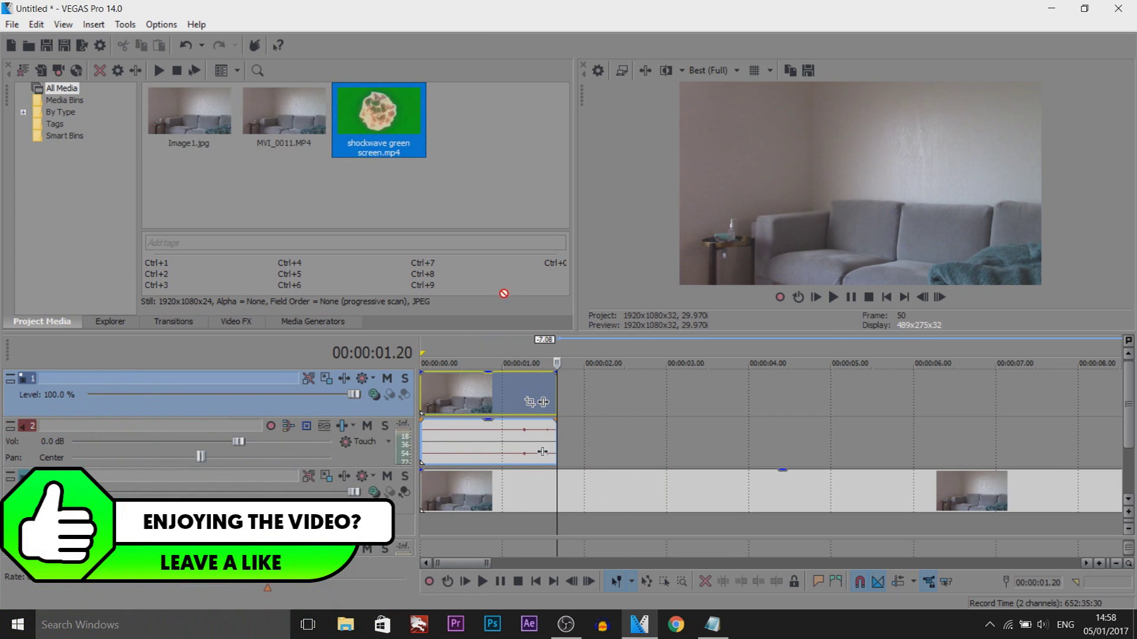
drag(503, 294, 536, 392)
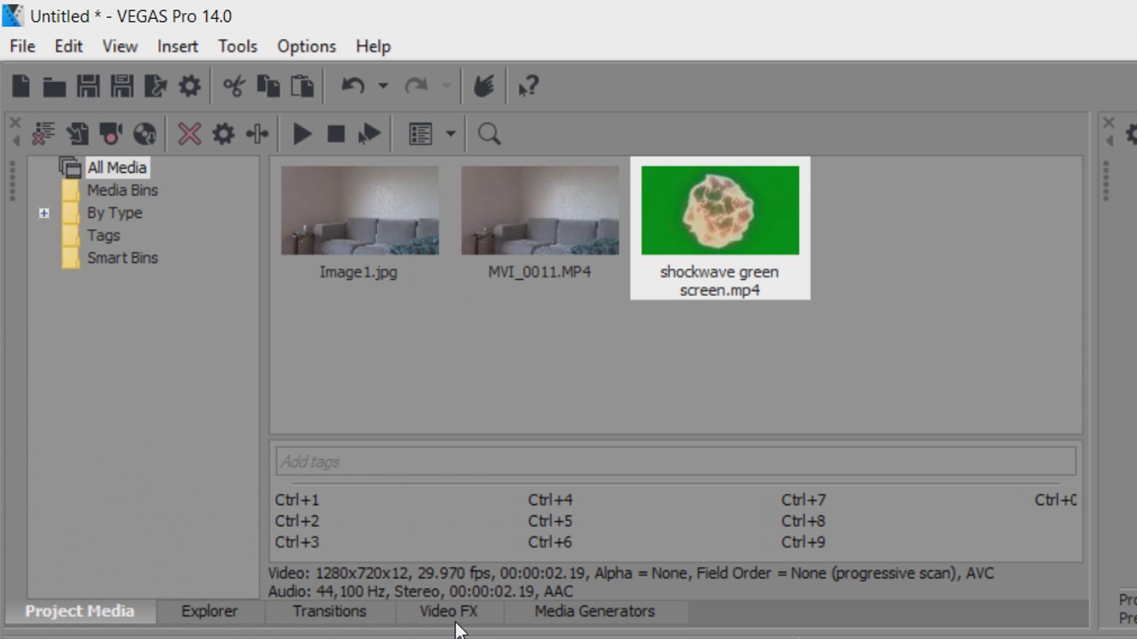
Restore the Default Layout and bring up the Chroma Keyer presets in Video FX
click(119, 47)
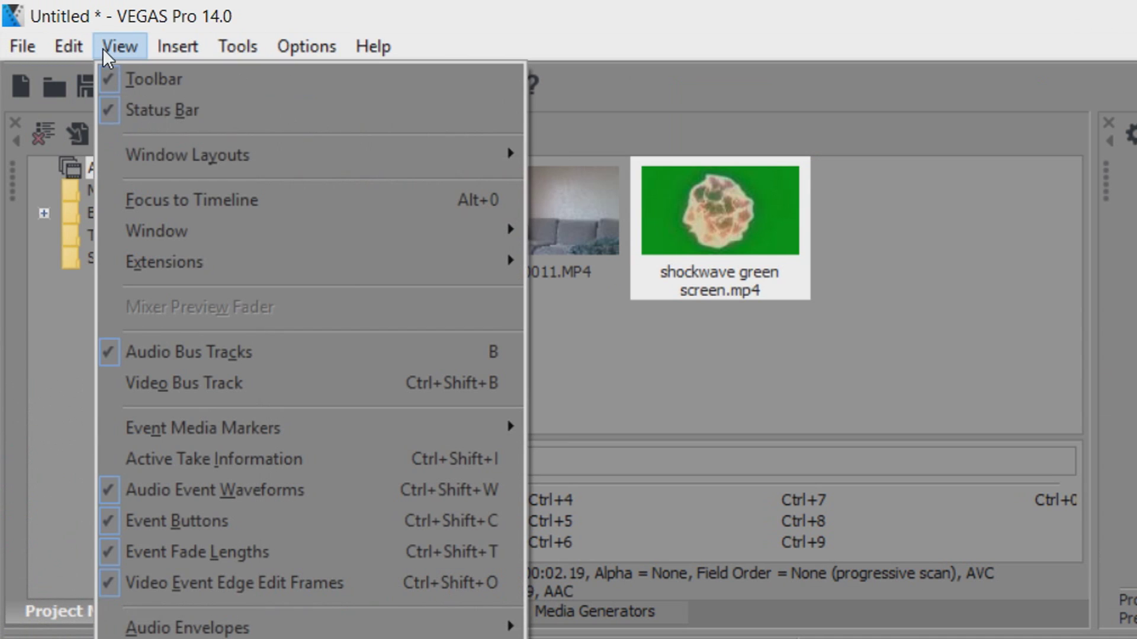
mouse_move(230, 148)
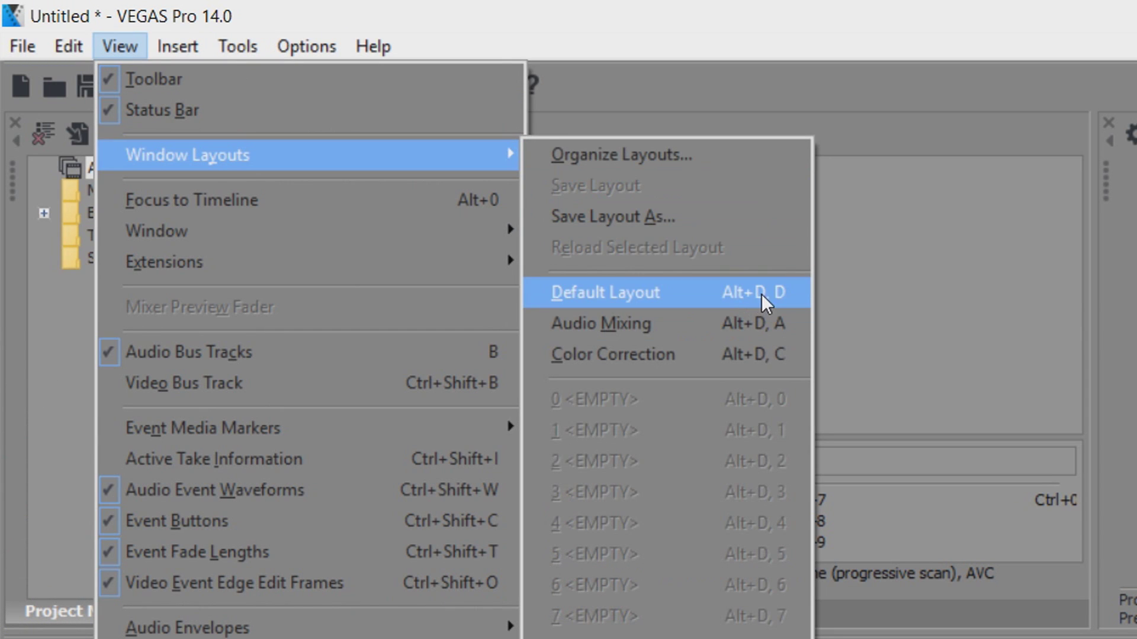
click(761, 294)
click(472, 620)
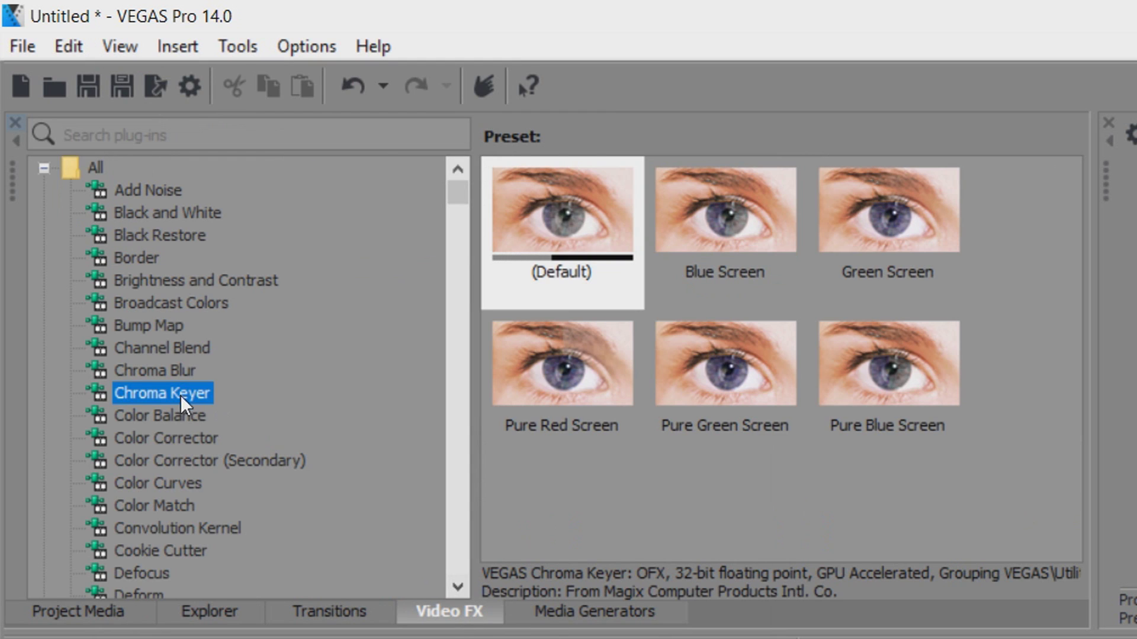
click(588, 225)
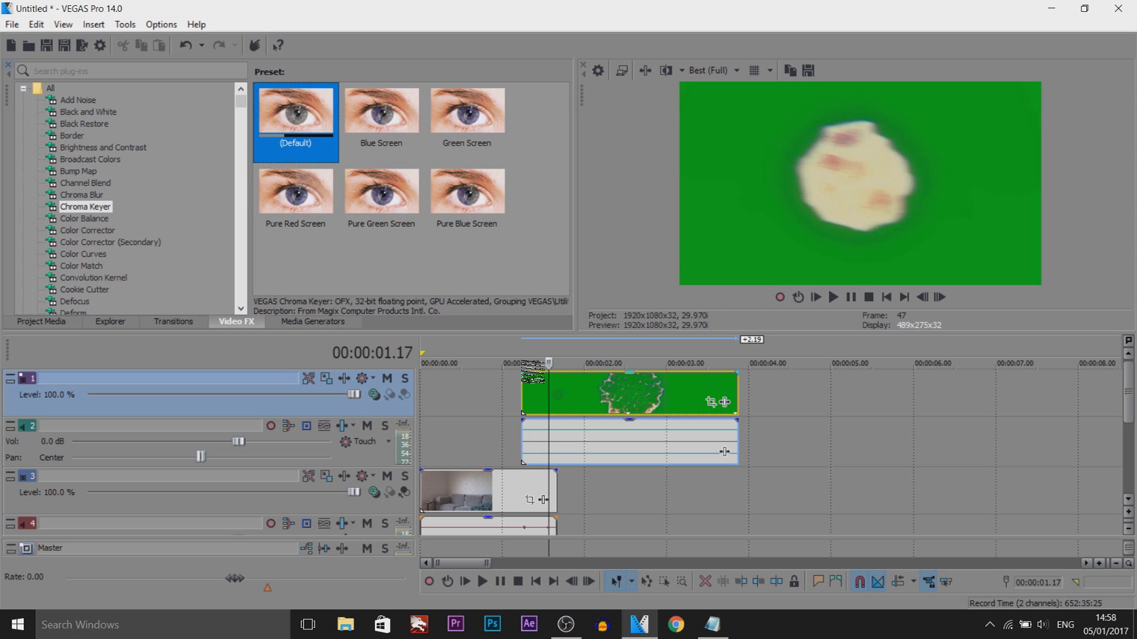
Apply Chroma Keyer to the shockwave clip and sample the green background as the key colour
drag(294, 116, 593, 392)
click(139, 197)
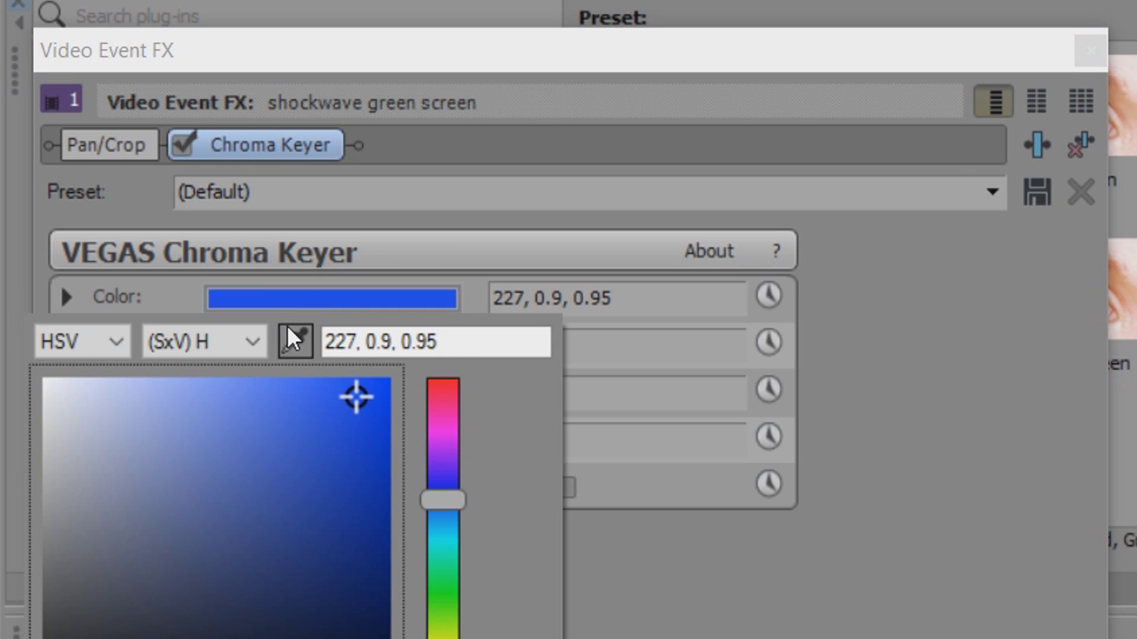
click(295, 340)
click(715, 240)
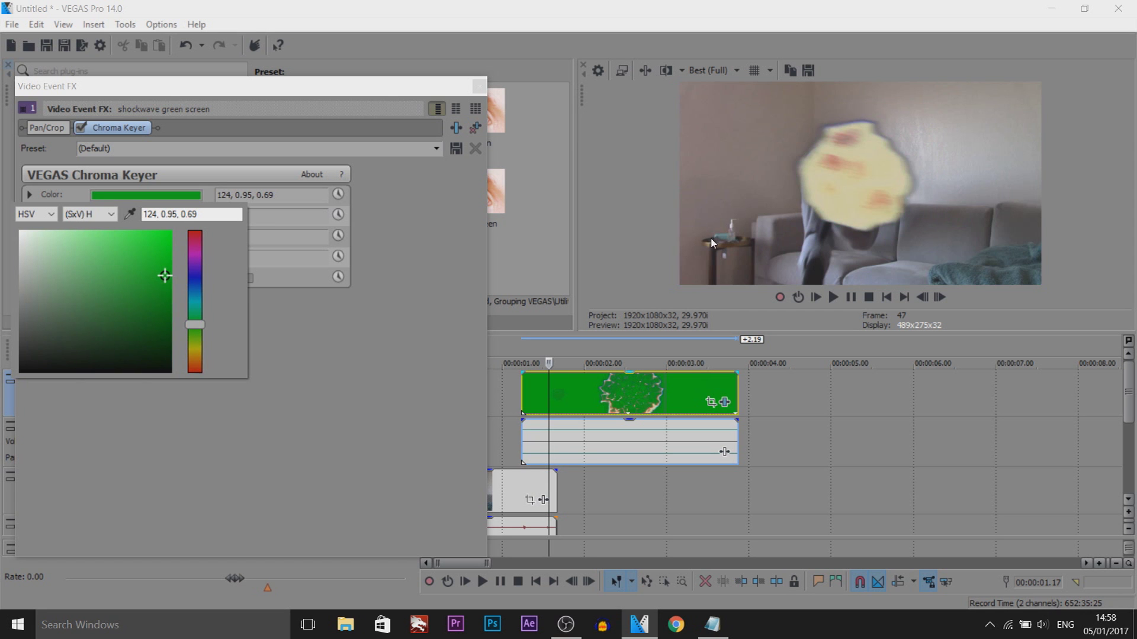
click(359, 320)
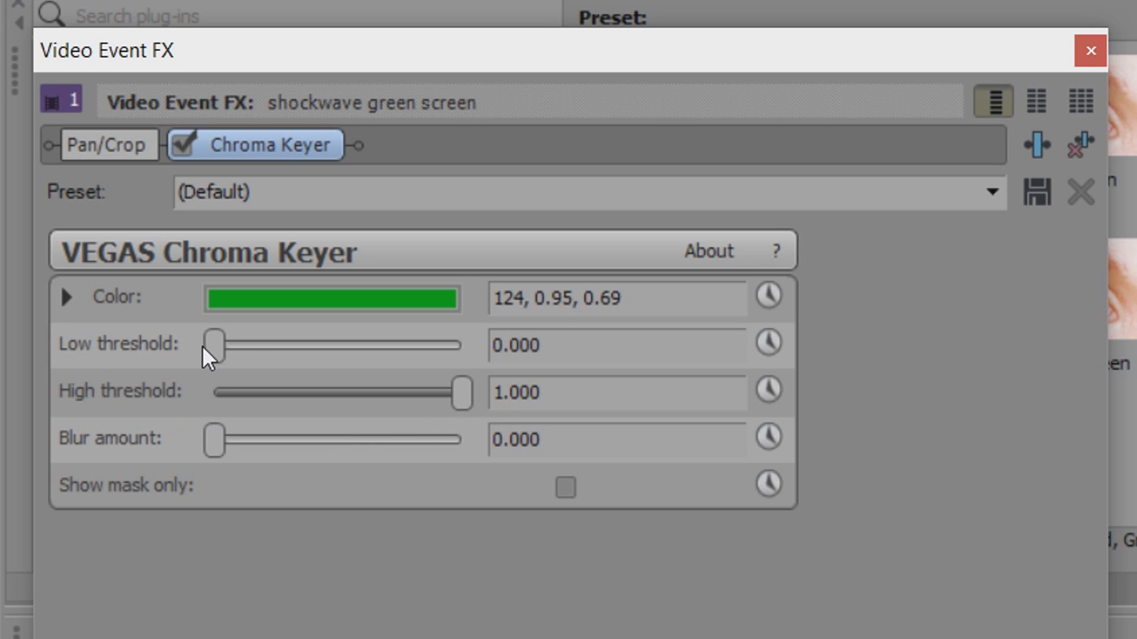
Raise the Chroma Keyer low threshold to 0.299 to drop out more green
drag(222, 362, 274, 377)
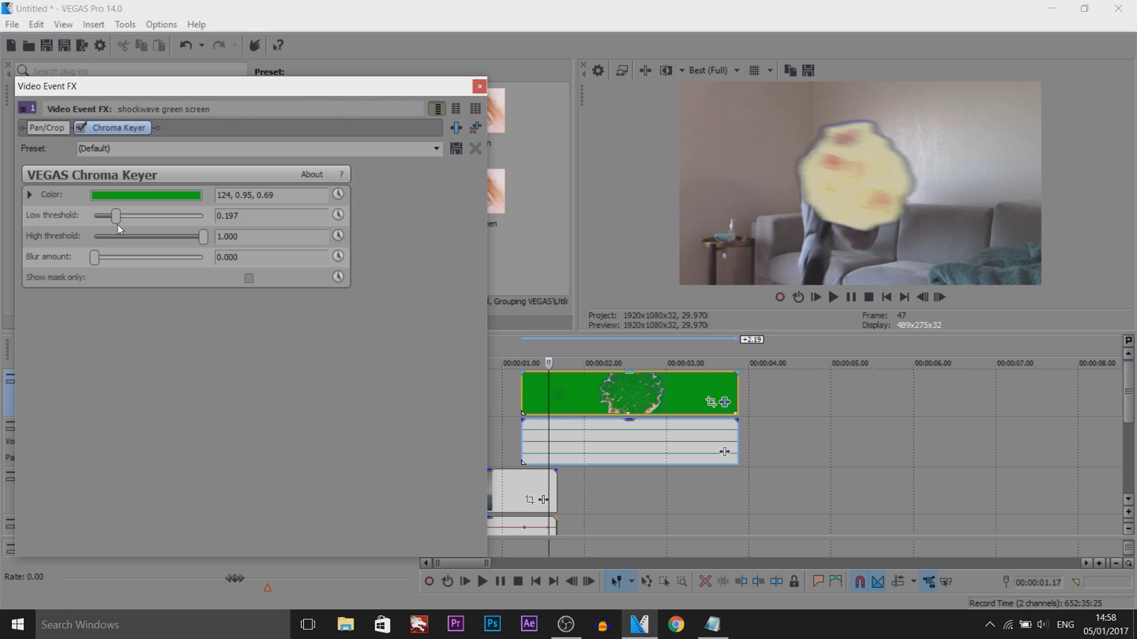
drag(119, 229, 121, 229)
click(504, 386)
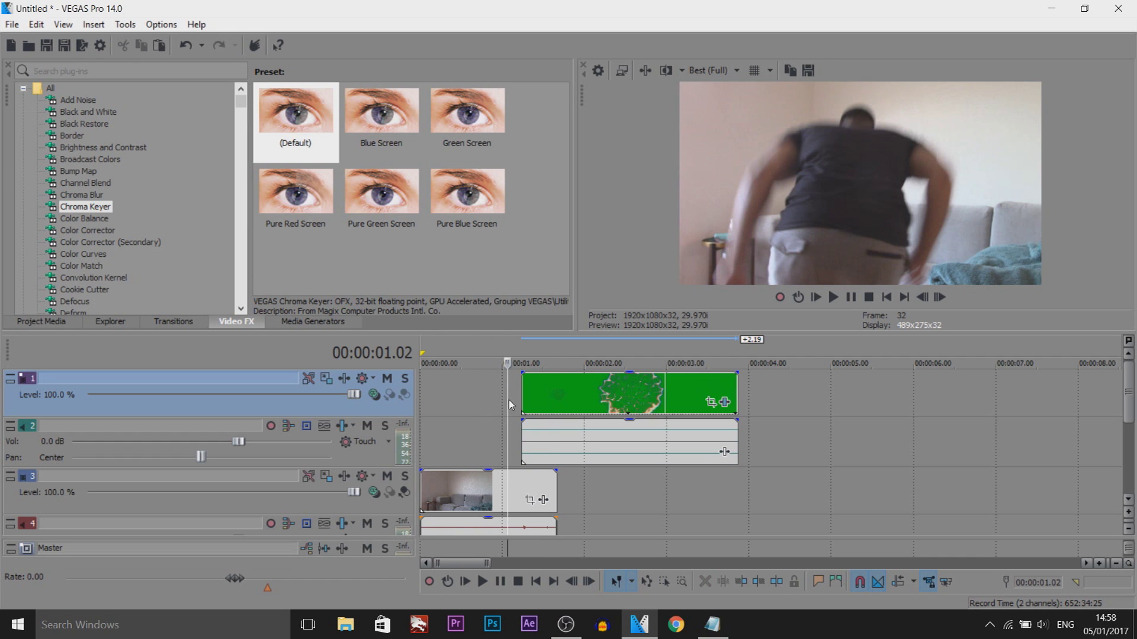
drag(506, 398, 421, 414)
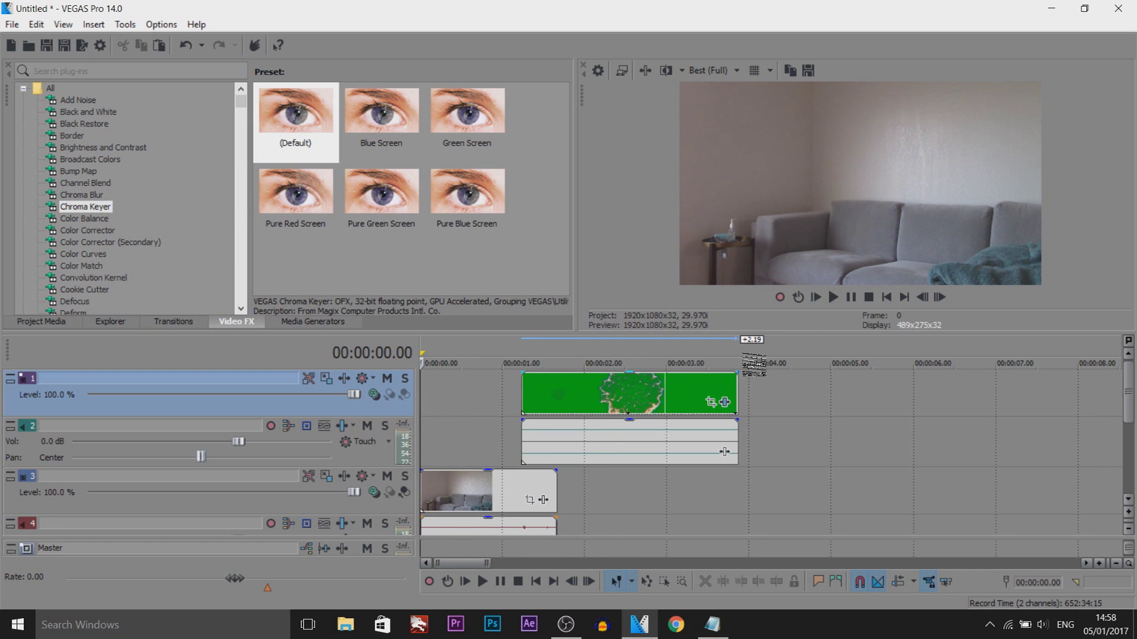
click(855, 302)
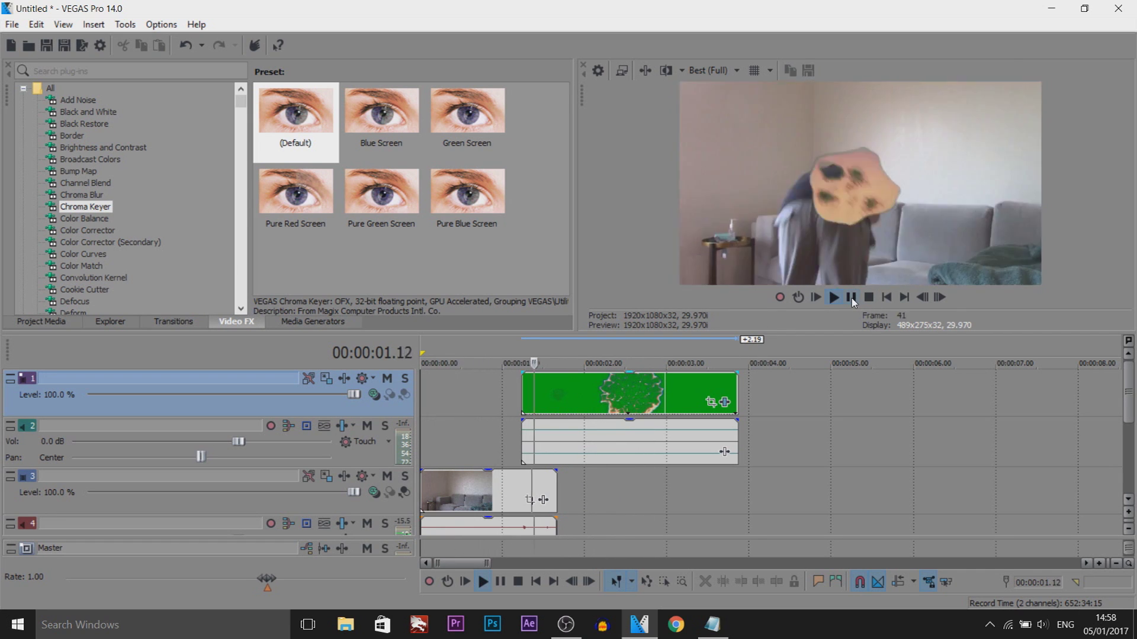
click(853, 299)
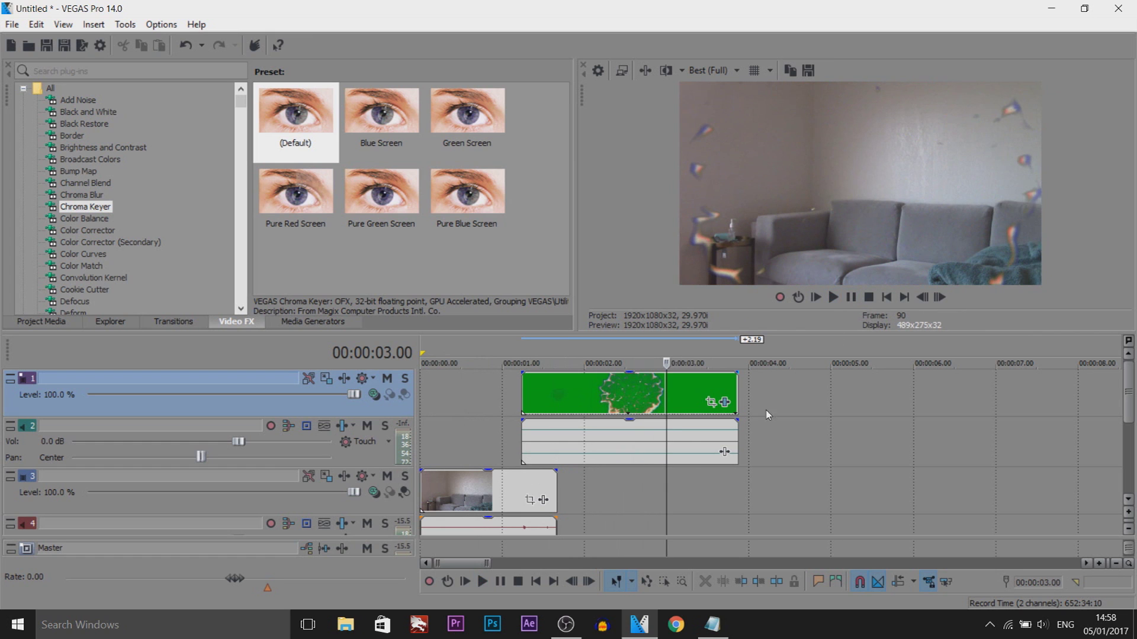
drag(664, 465, 412, 448)
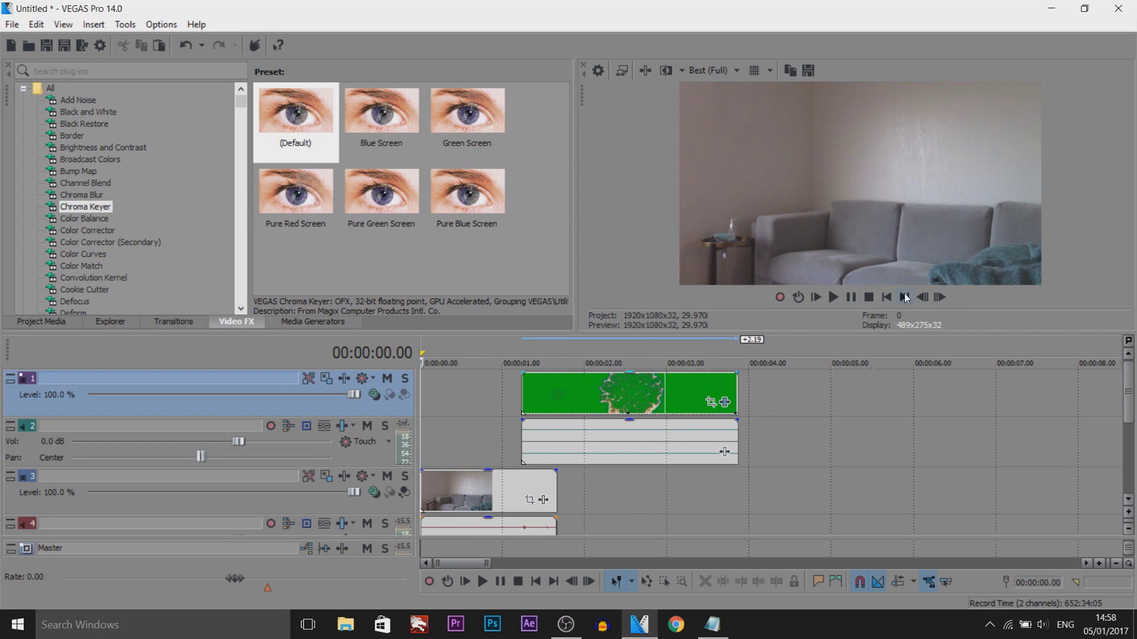
click(854, 297)
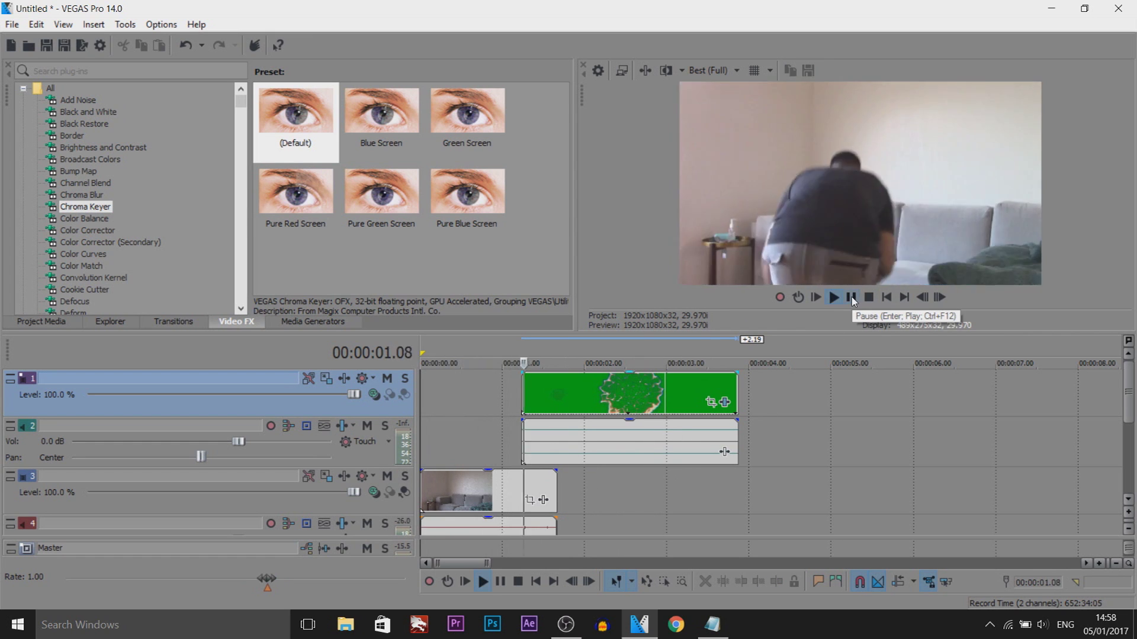
click(853, 298)
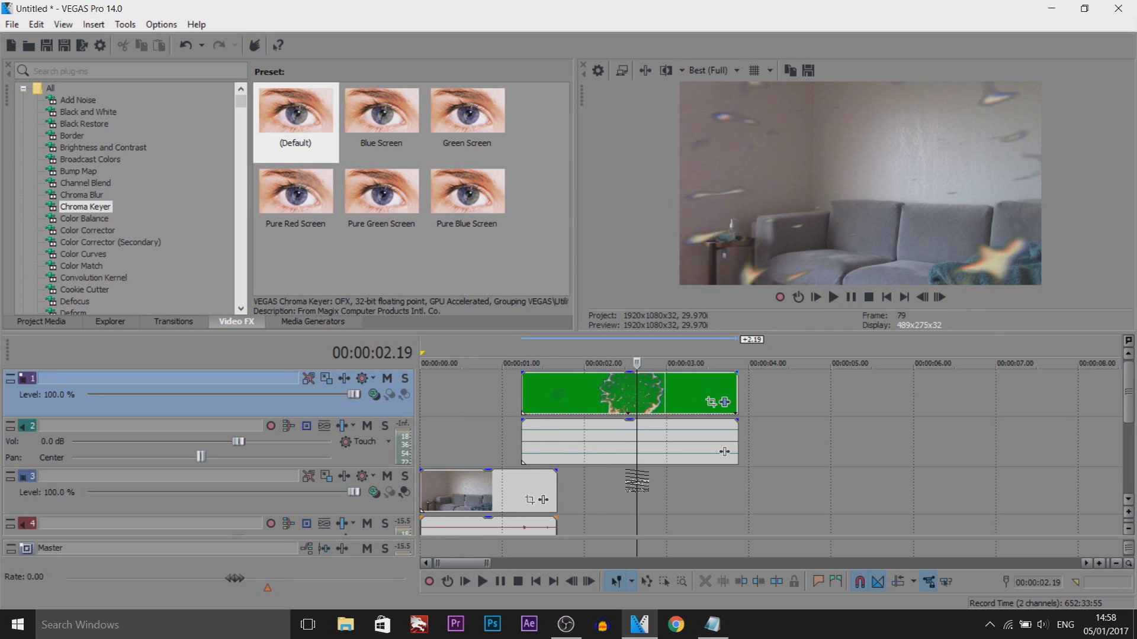
drag(636, 481, 545, 479)
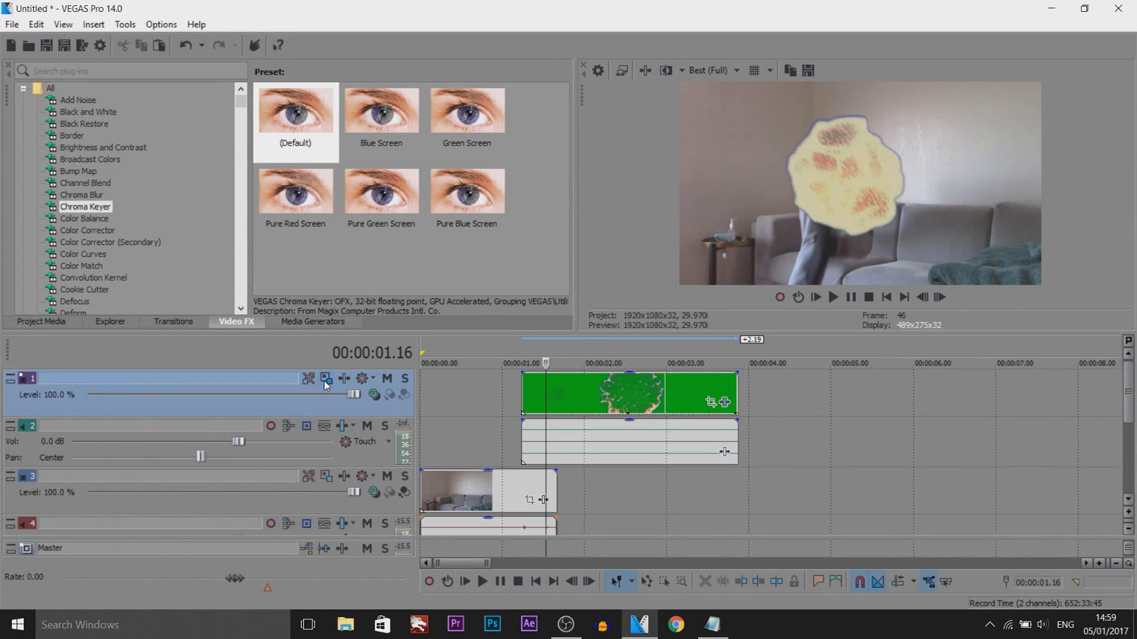
Scale the shockwave track to 2697.37×1517.27 at X -81.47, Y -152.75 to cover the jumper
click(326, 379)
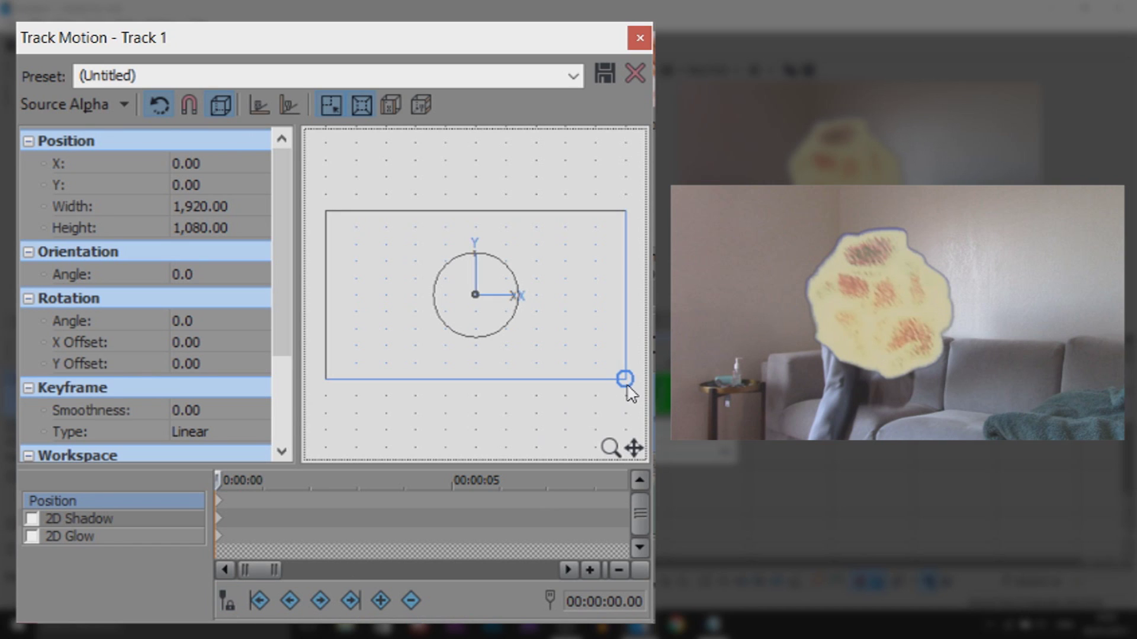
scroll(629, 391, down, 3)
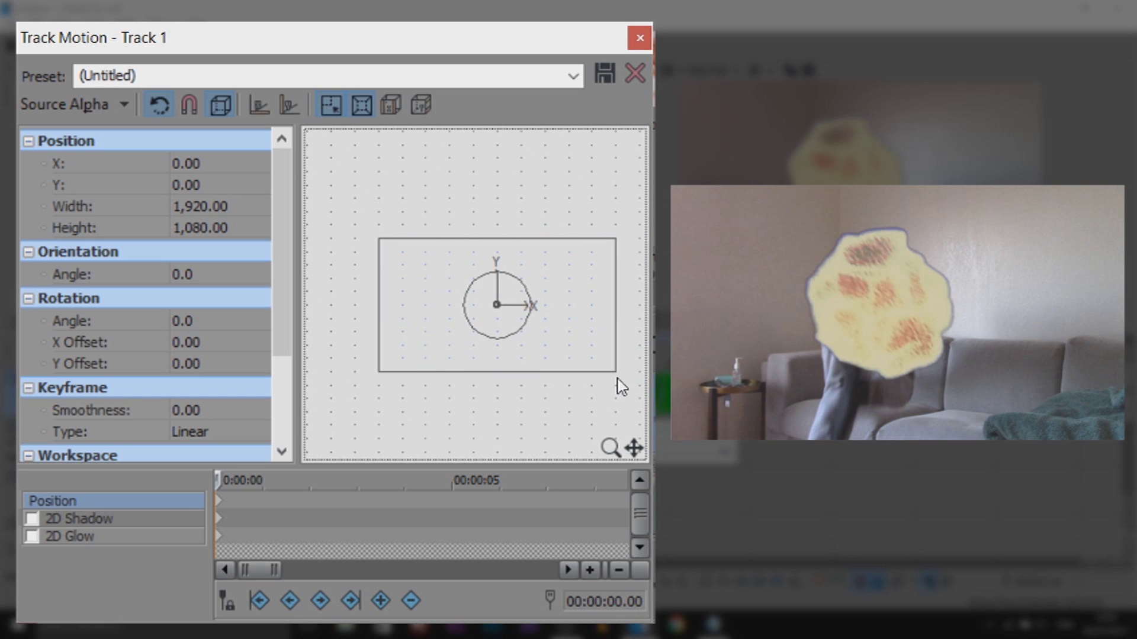
drag(621, 375, 664, 399)
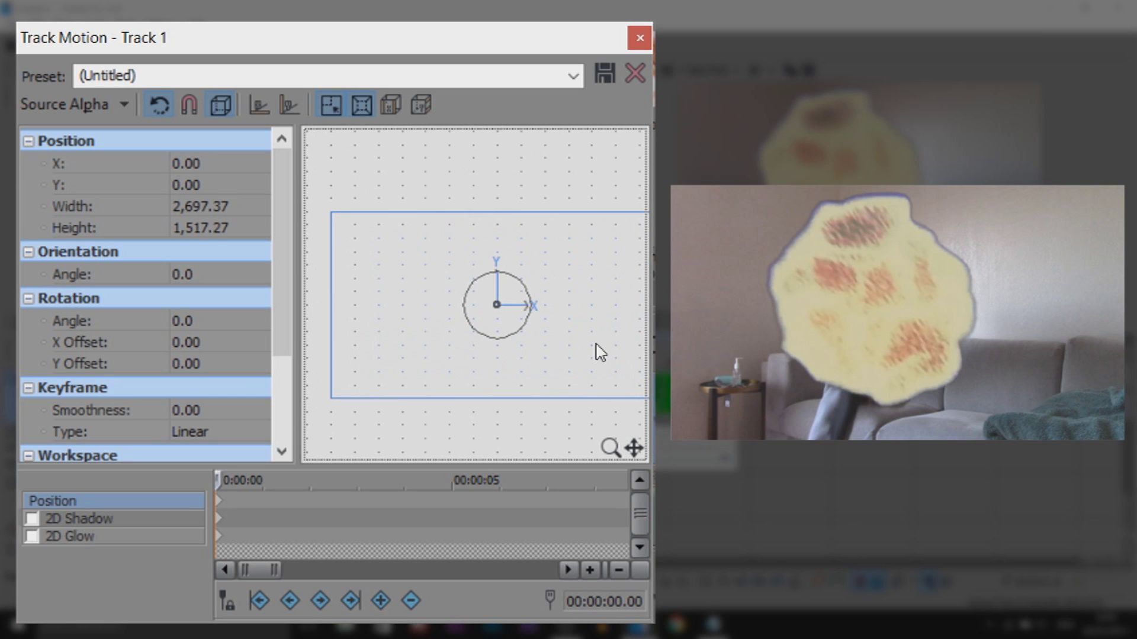
drag(595, 344, 588, 364)
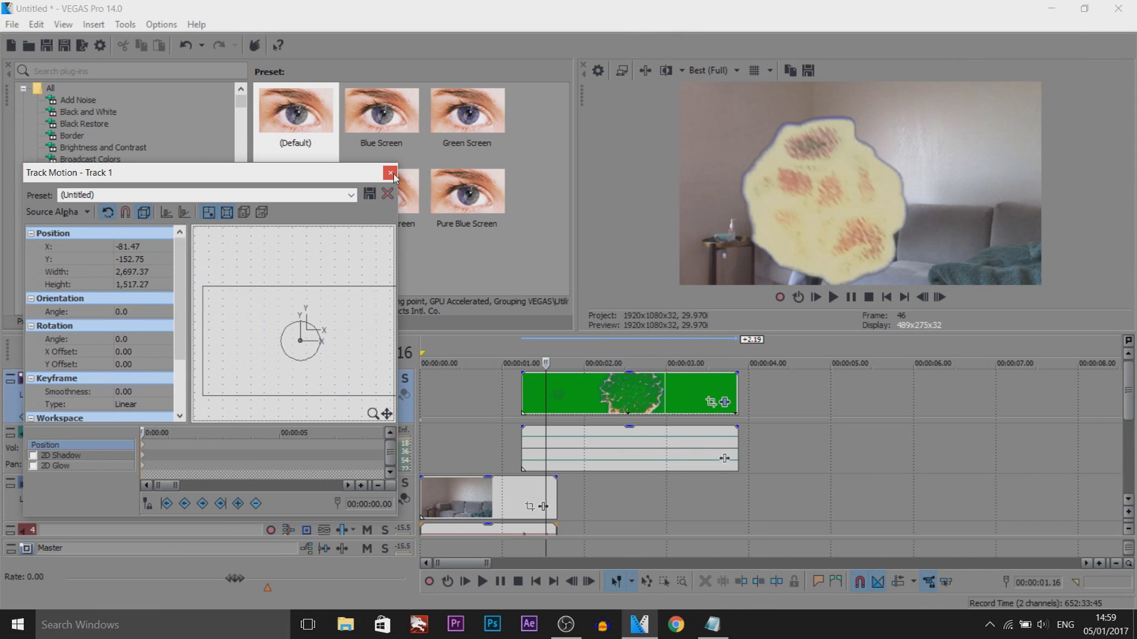
Close Track Motion, play the edit from the start, and scrub to the empty room at 00:00:03.02
click(390, 174)
click(421, 442)
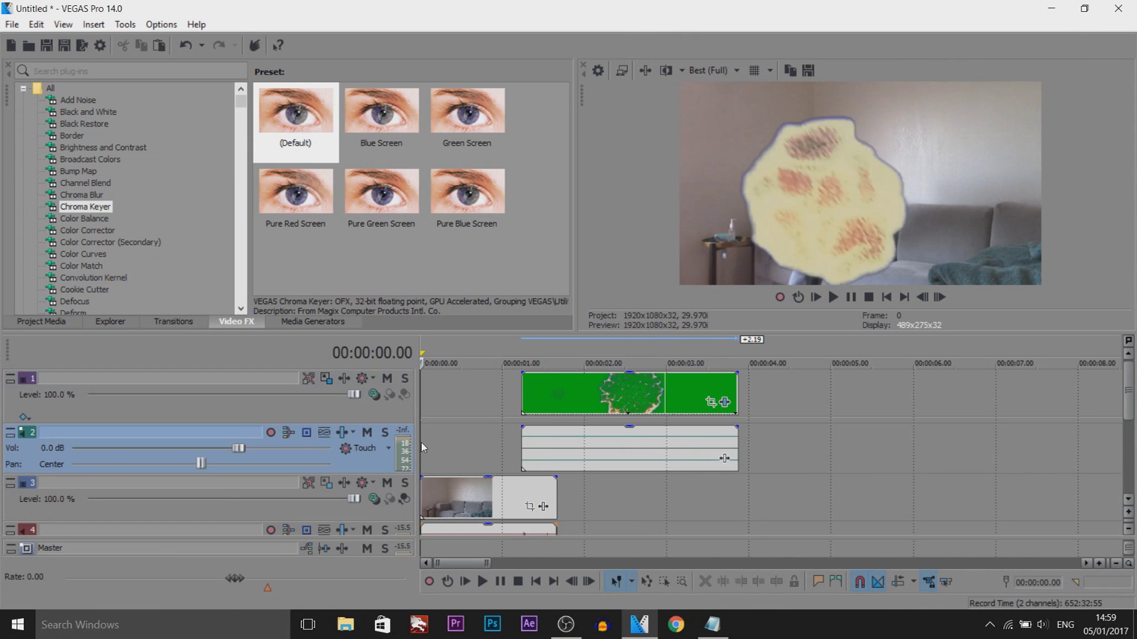
click(855, 300)
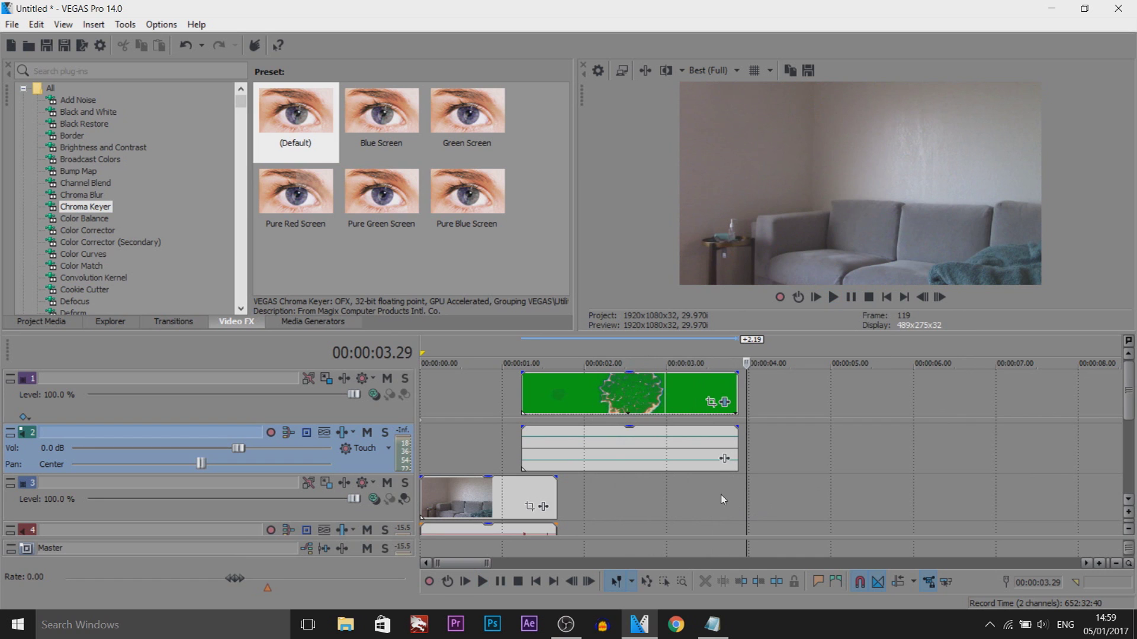
click(748, 498)
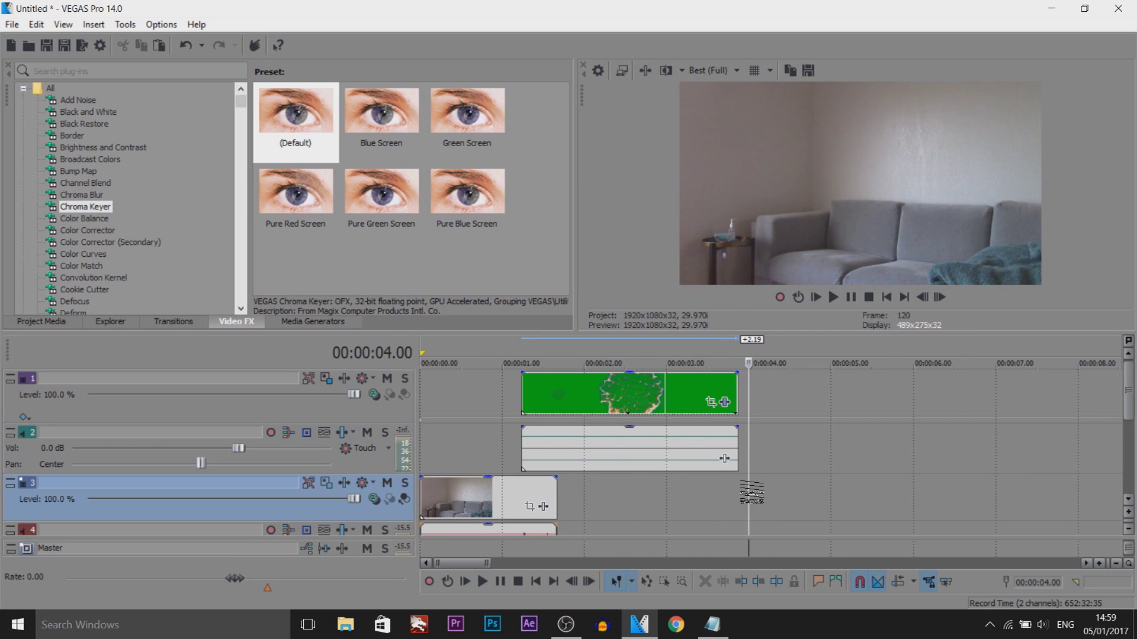
drag(748, 498, 672, 522)
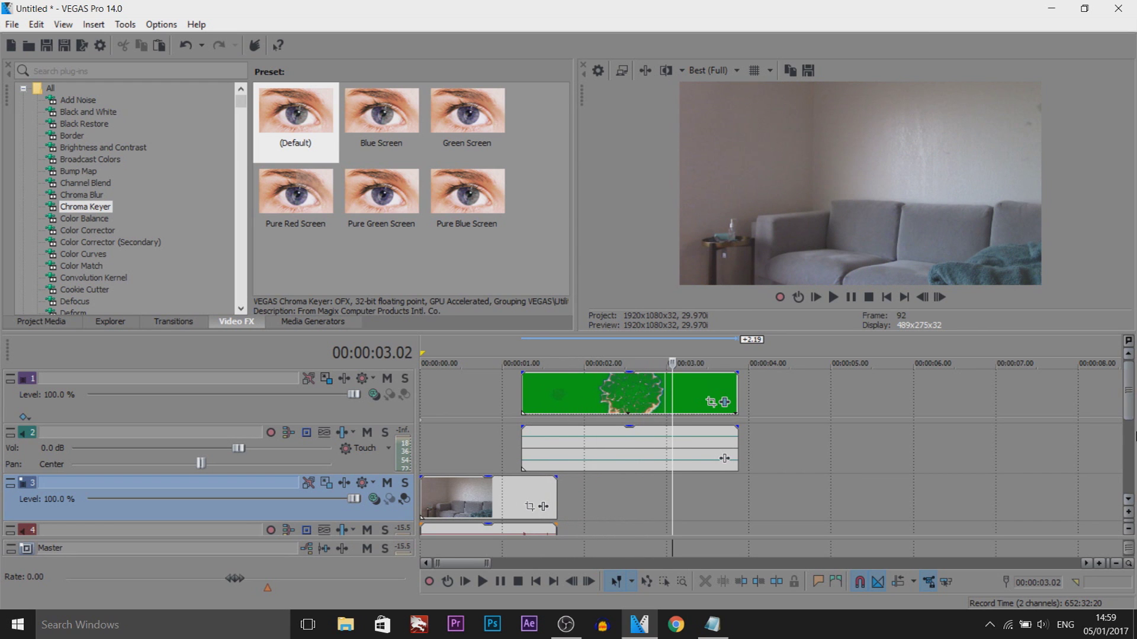
drag(1129, 385, 1134, 459)
click(562, 491)
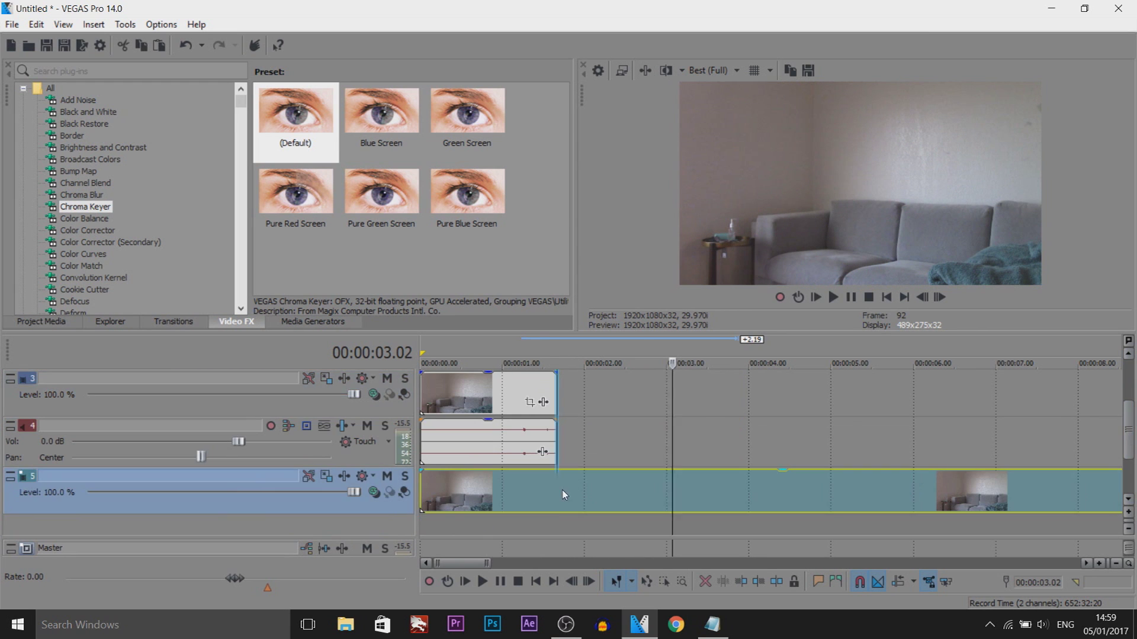